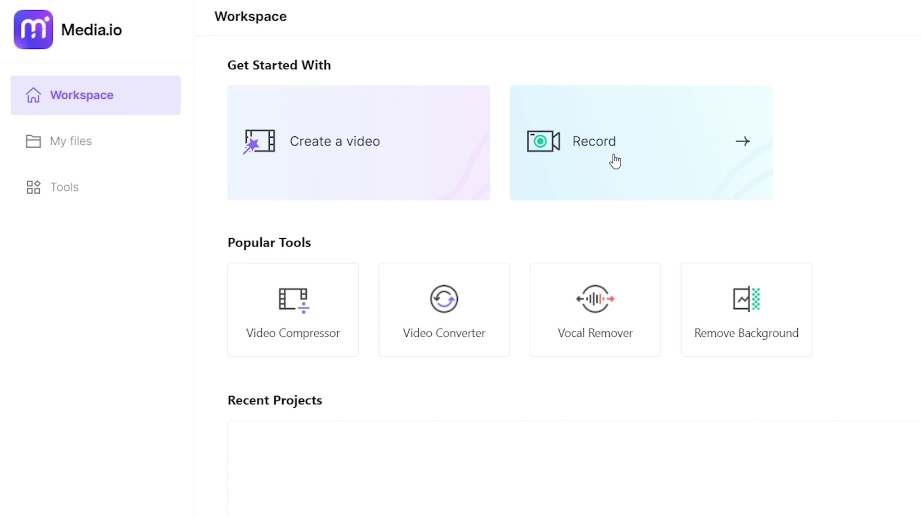
# Capture a 12-second screen-only recording from Media.io's Record card
pyautogui.click(615, 161)
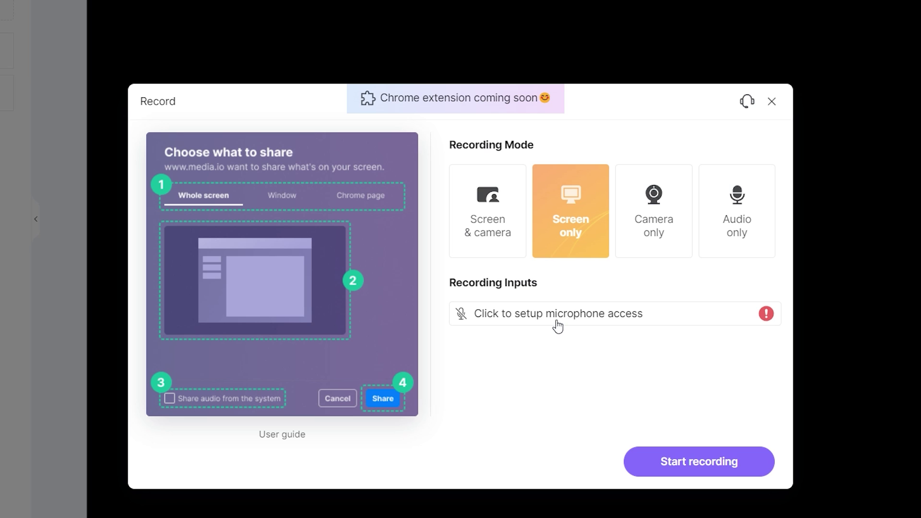
pyautogui.click(666, 460)
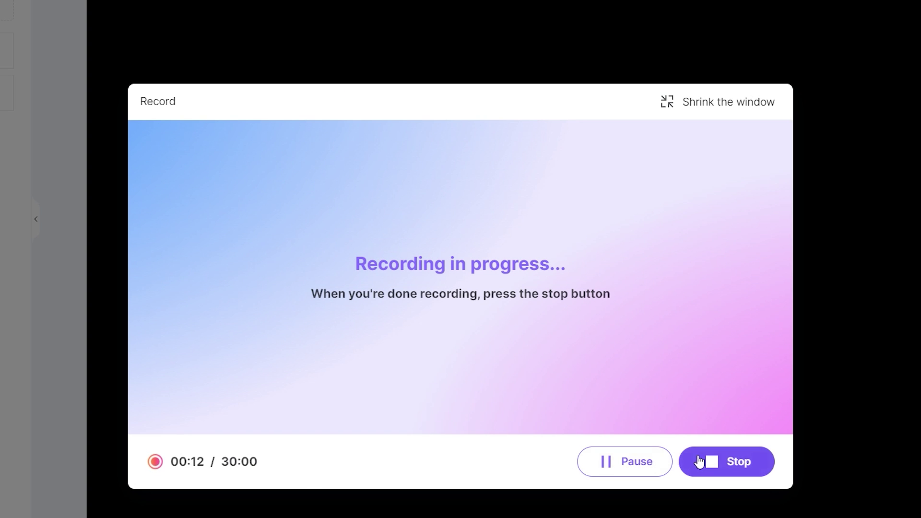
pyautogui.click(704, 460)
# Open the clip in the editor, add the Season Sale Promo template to the timeline, and select the track 1 clip
pyautogui.click(703, 461)
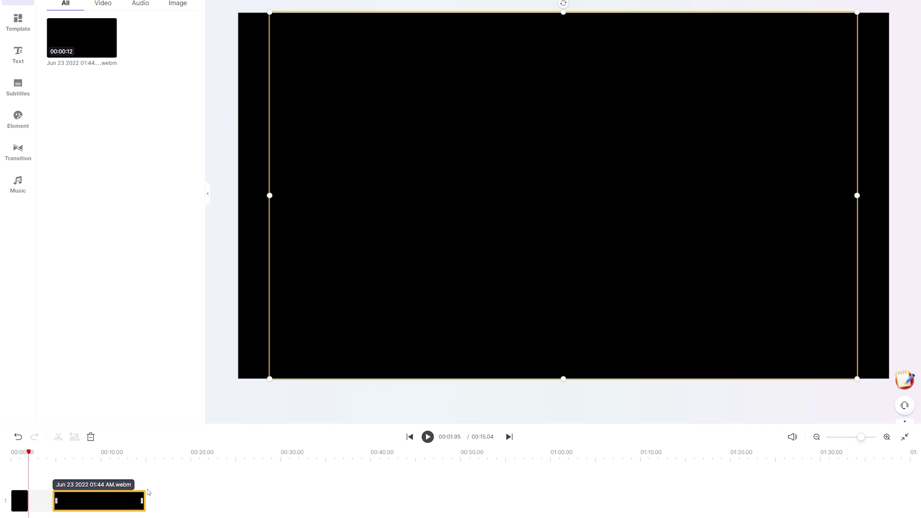
pyautogui.click(19, 21)
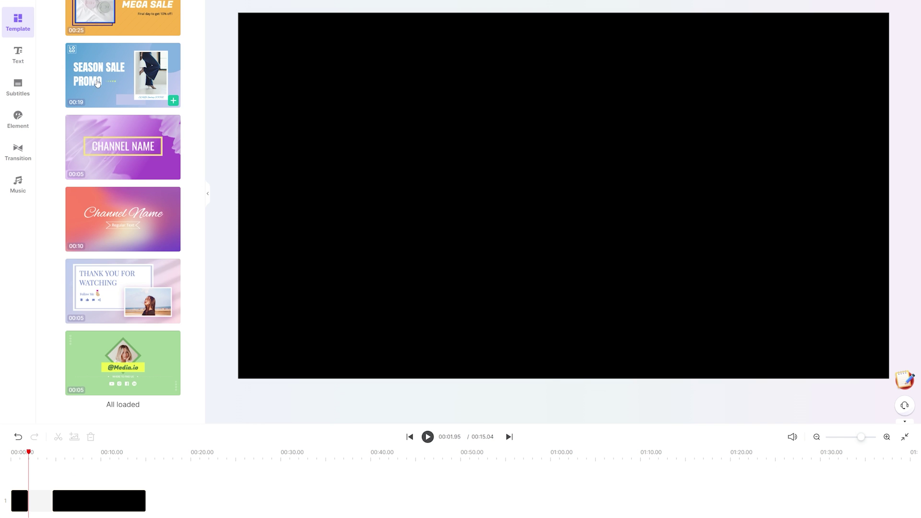
pyautogui.moveTo(92, 355); pyautogui.dragTo(41, 482)
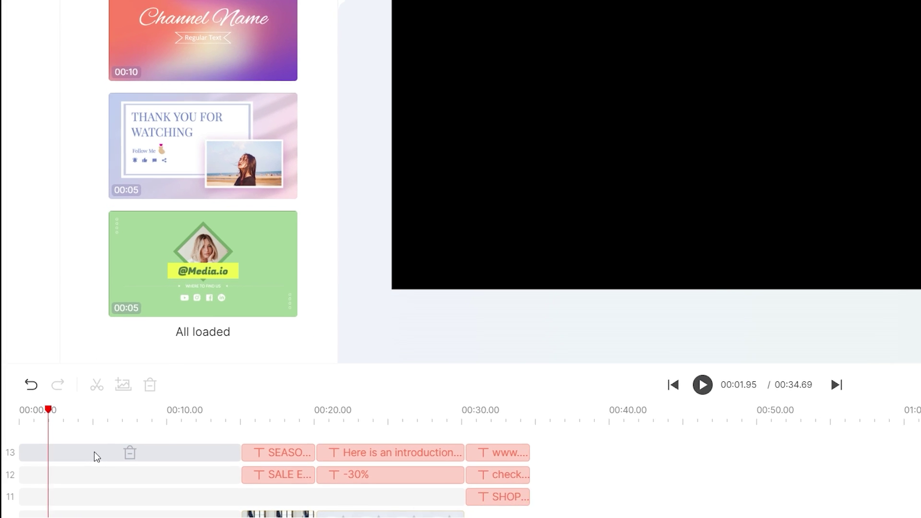
pyautogui.scroll(-5, 212, 481)
pyautogui.click(212, 480)
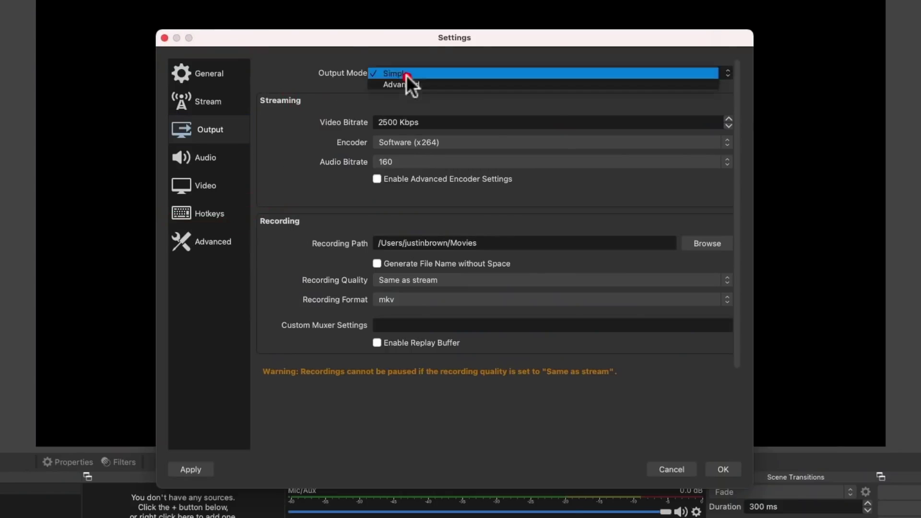
# Switch OBS output mode to Advanced and back to Simple, then confirm the Sony a5100 camera source name
pyautogui.click(407, 75)
pyautogui.click(411, 99)
pyautogui.click(480, 72)
pyautogui.click(414, 62)
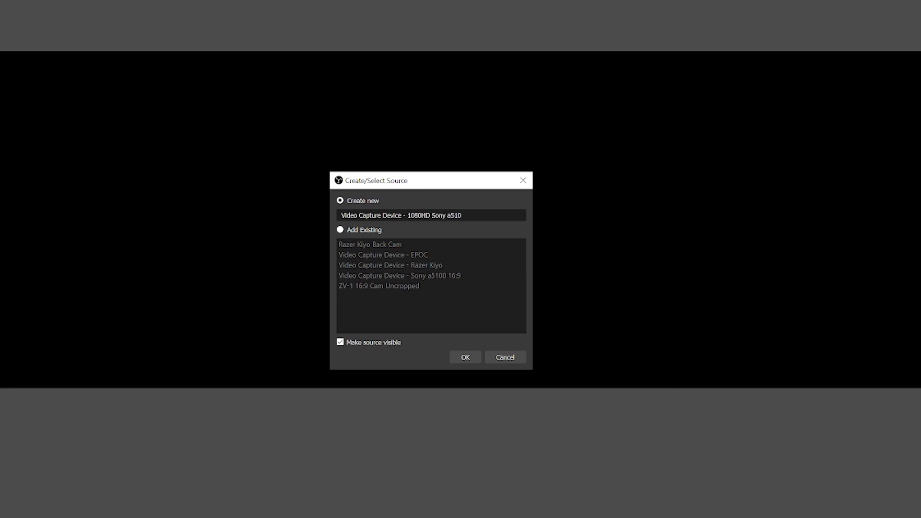
pyautogui.write('0')
pyautogui.press('Return')
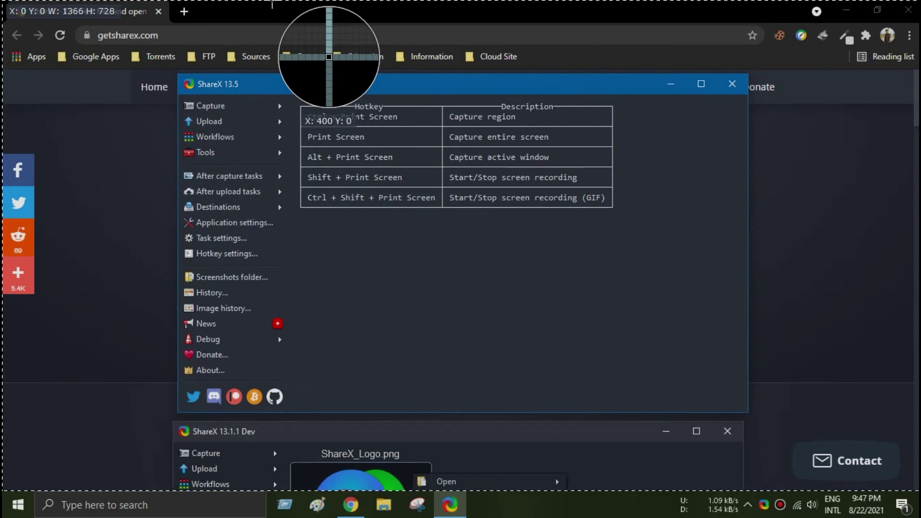
# Record the full screen in ShareX, close the 11-second MP4 playback, and remove that task from the list
pyautogui.click(272, 2)
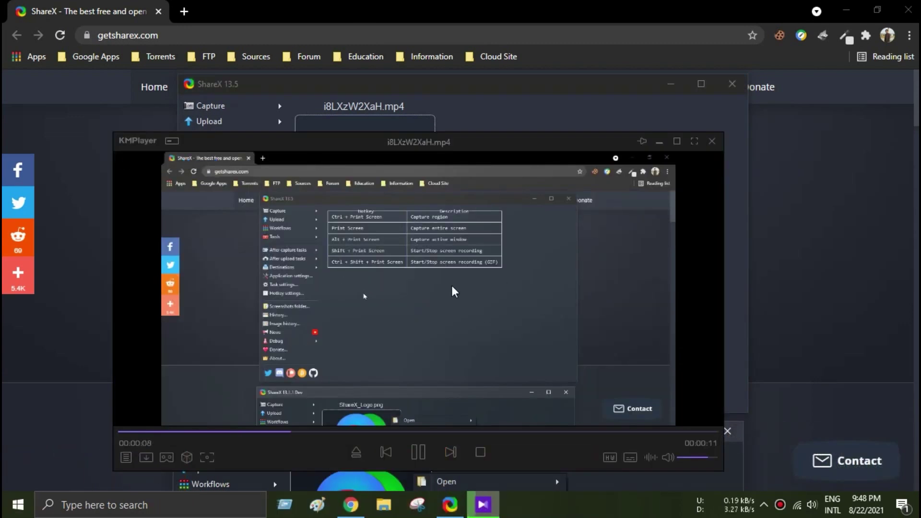
pyautogui.click(712, 141)
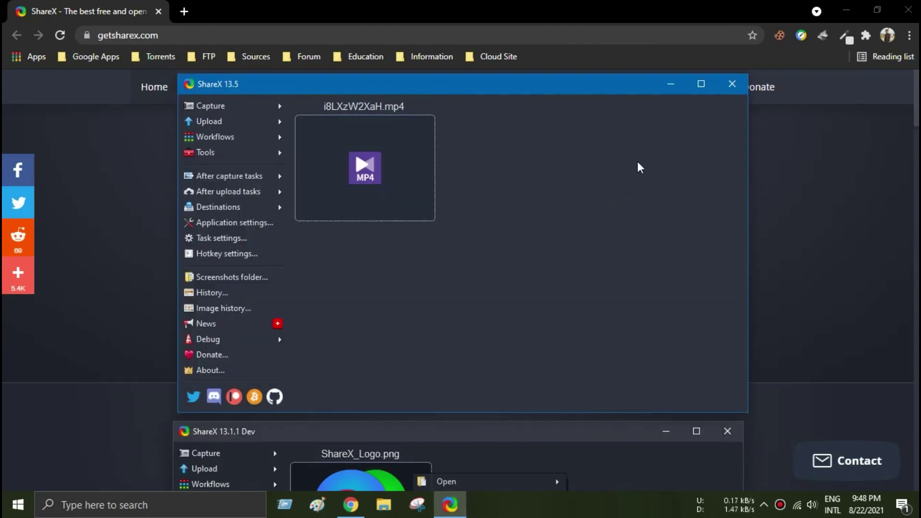
pyautogui.rightClick(403, 188)
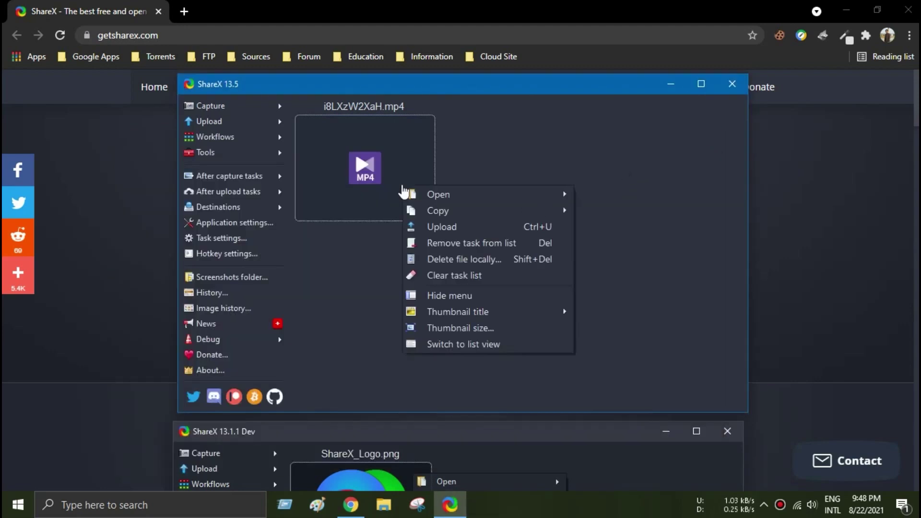
pyautogui.click(461, 242)
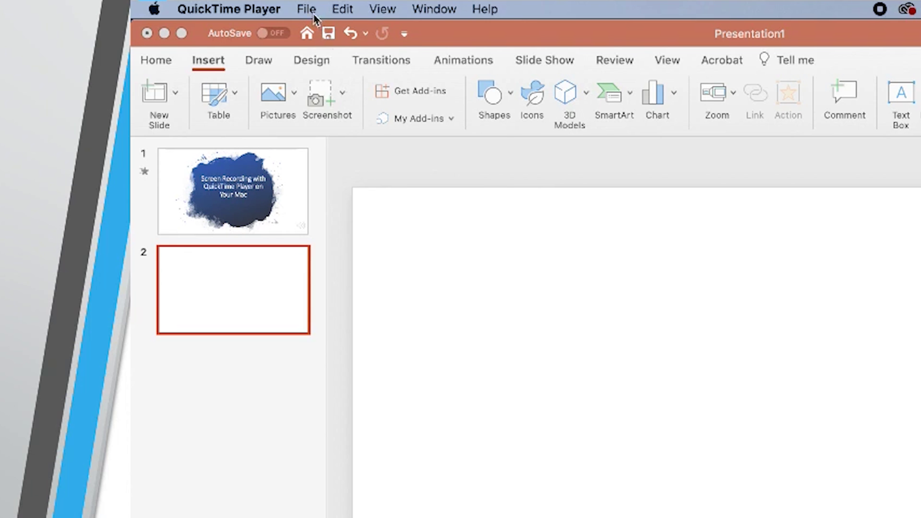
# Make a new QuickTime movie recording from the iPhone camera and trim it to about 14 seconds
pyautogui.click(314, 14)
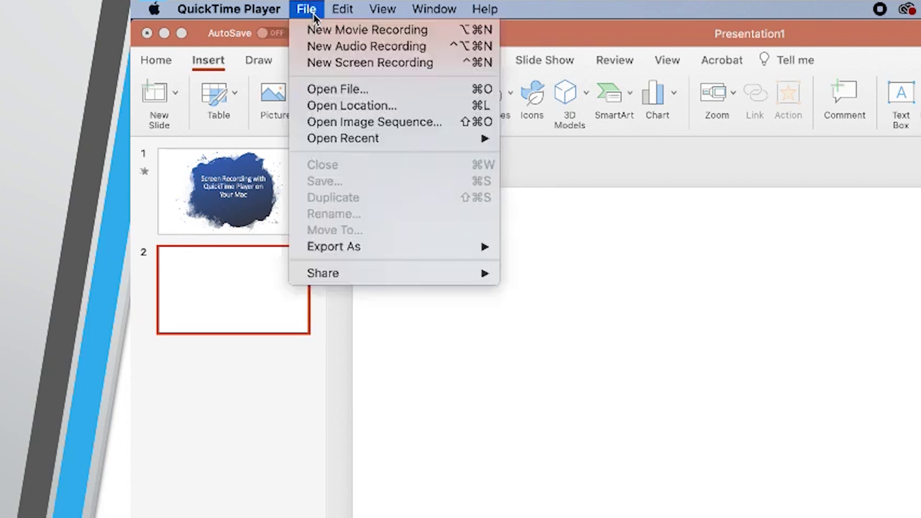
pyautogui.click(328, 62)
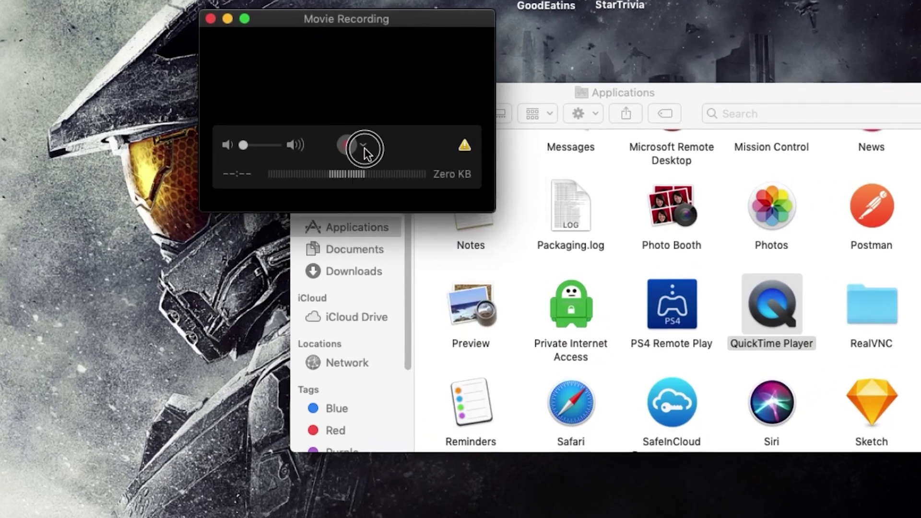
pyautogui.click(386, 174)
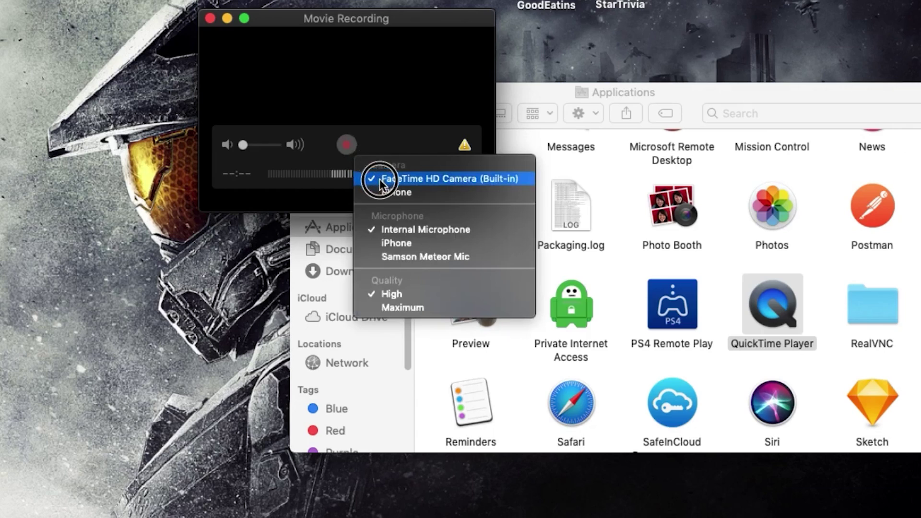
pyautogui.click(391, 194)
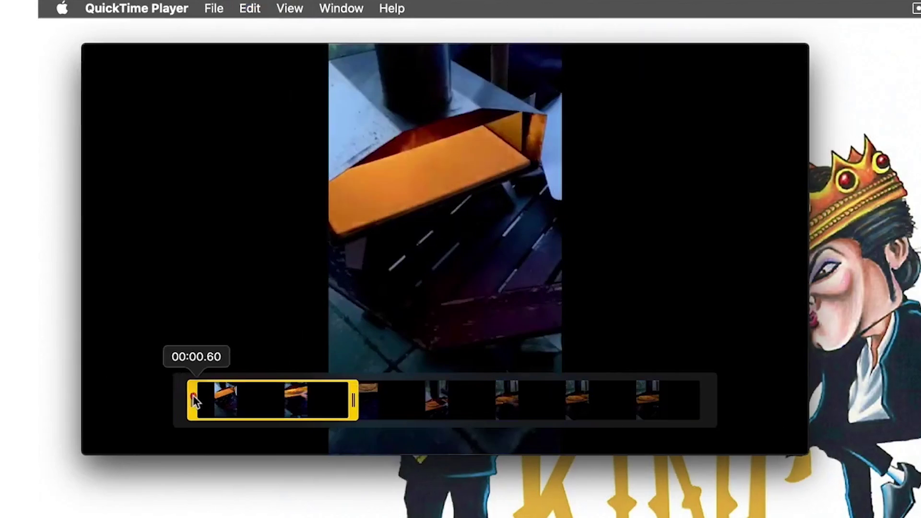
pyautogui.moveTo(192, 398); pyautogui.dragTo(230, 401)
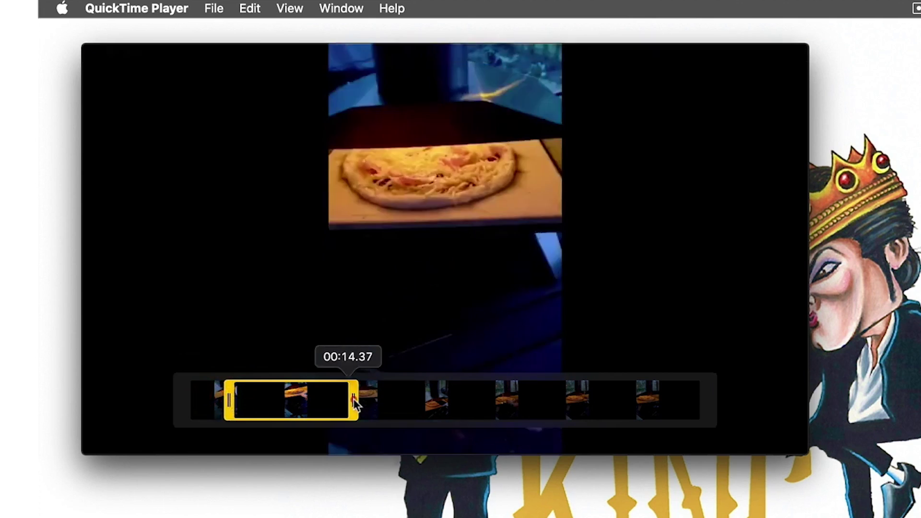
pyautogui.moveTo(353, 403); pyautogui.dragTo(306, 404)
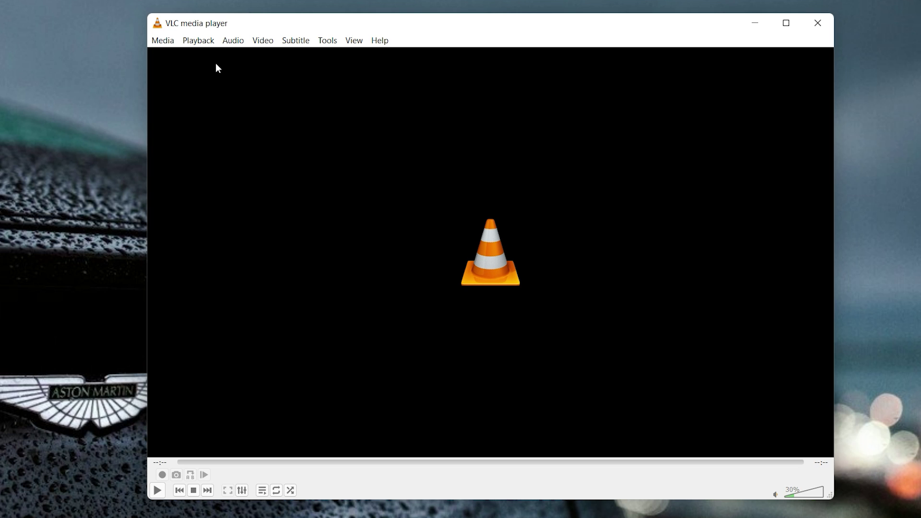
# Open VLC's capture device with Ctrl+C, set Desktop mode at 30 fps, and play it live
pyautogui.hotkey('ctrl', 'c')
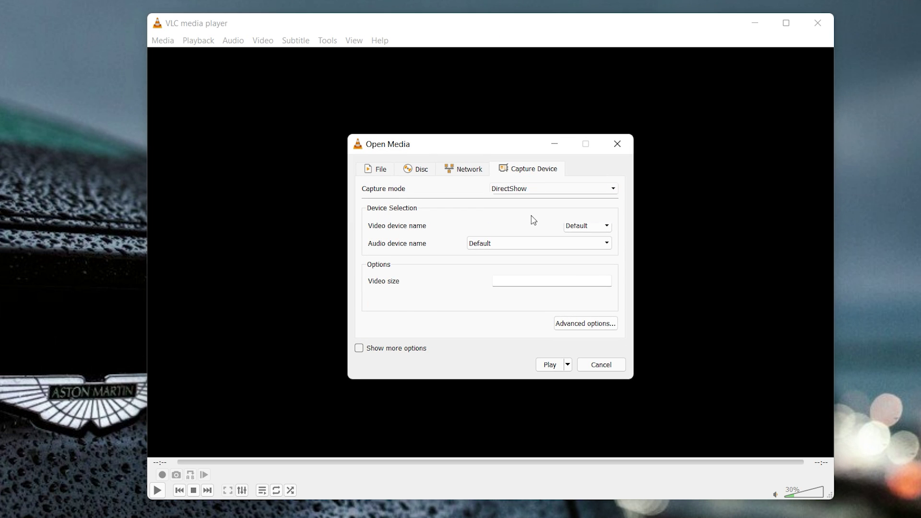
pyautogui.click(551, 188)
pyautogui.click(533, 221)
pyautogui.doubleClick(586, 305)
pyautogui.write('30')
pyautogui.click(547, 366)
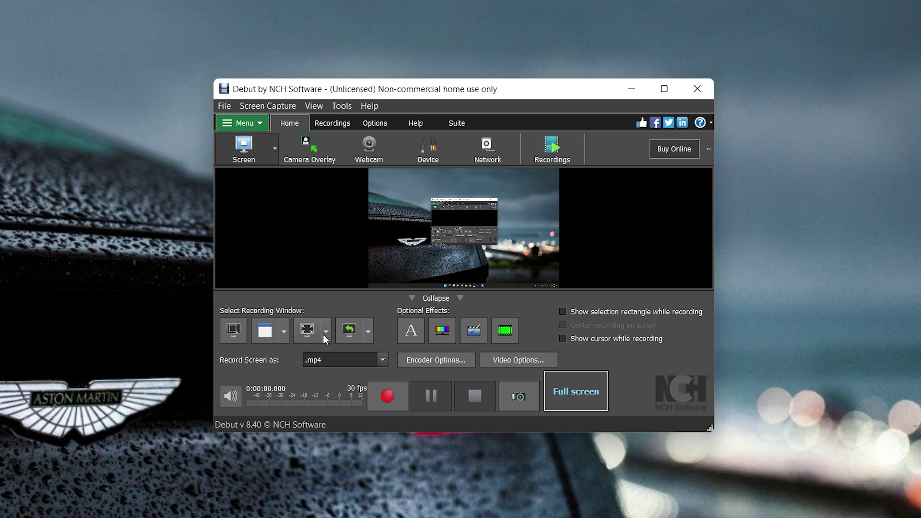
# Pick the 2560 x 1600 Virtual Desktop capture area in Debut, then draw a custom rectangle to record
pyautogui.click(325, 331)
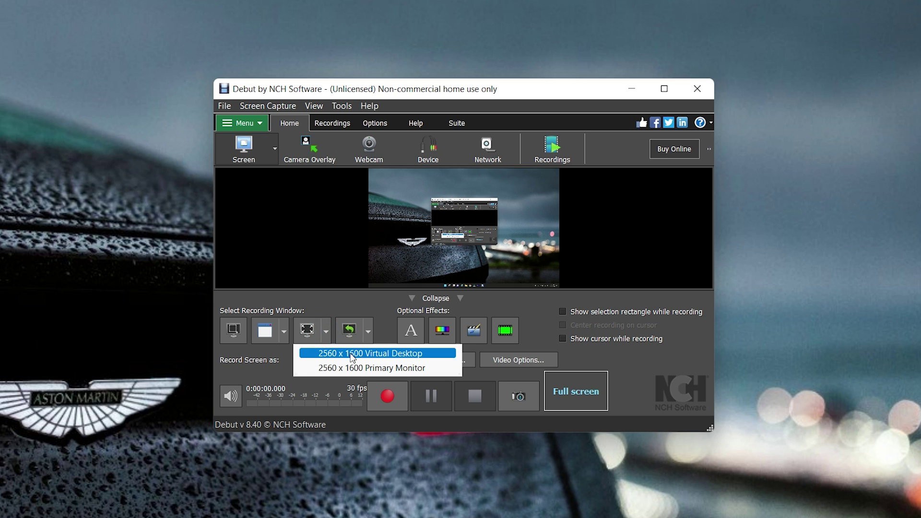
pyautogui.click(351, 354)
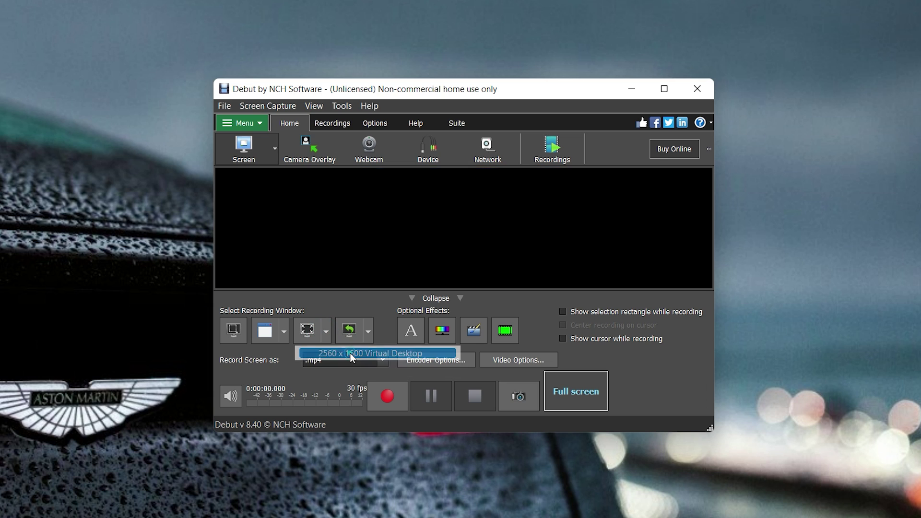
pyautogui.click(373, 328)
pyautogui.click(384, 325)
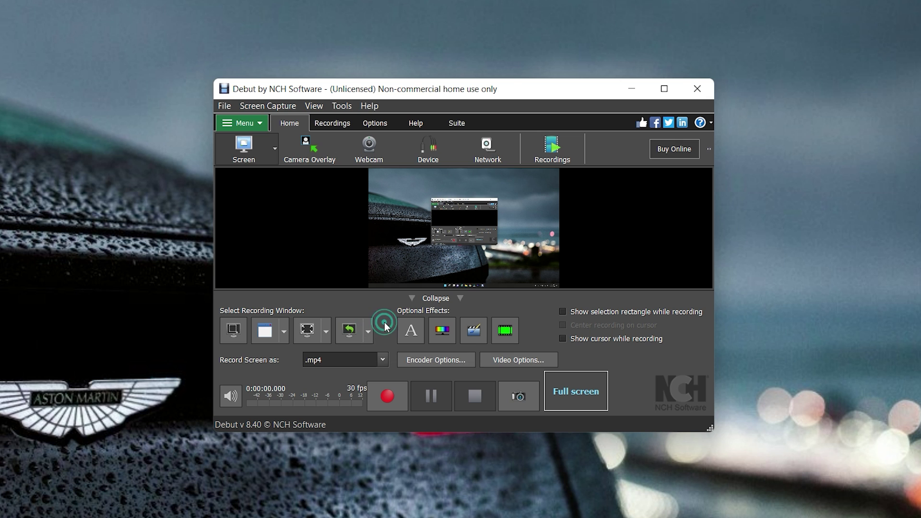
pyautogui.click(232, 334)
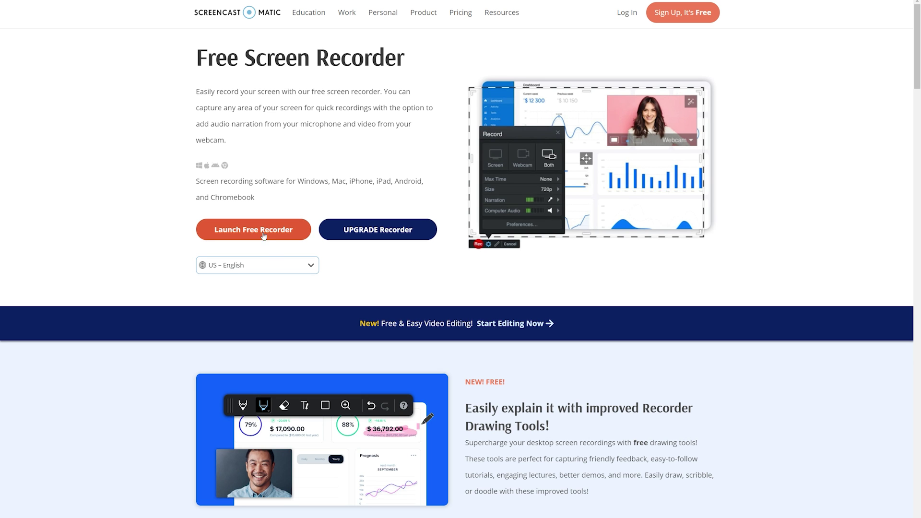
# Launch Screencast-O-Matic's free recorder and type 'TEXT' on the car with the Text tool
pyautogui.click(270, 234)
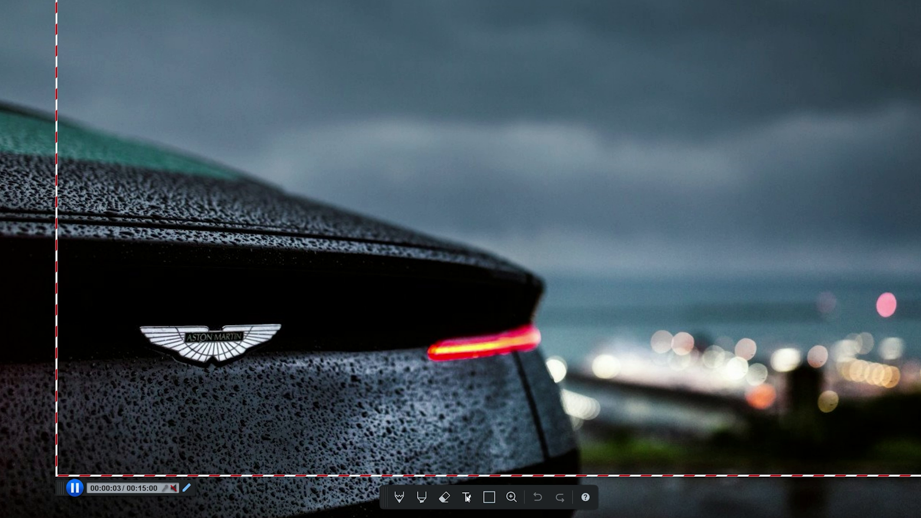
pyautogui.click(466, 497)
pyautogui.click(379, 350)
pyautogui.write('TEXT')
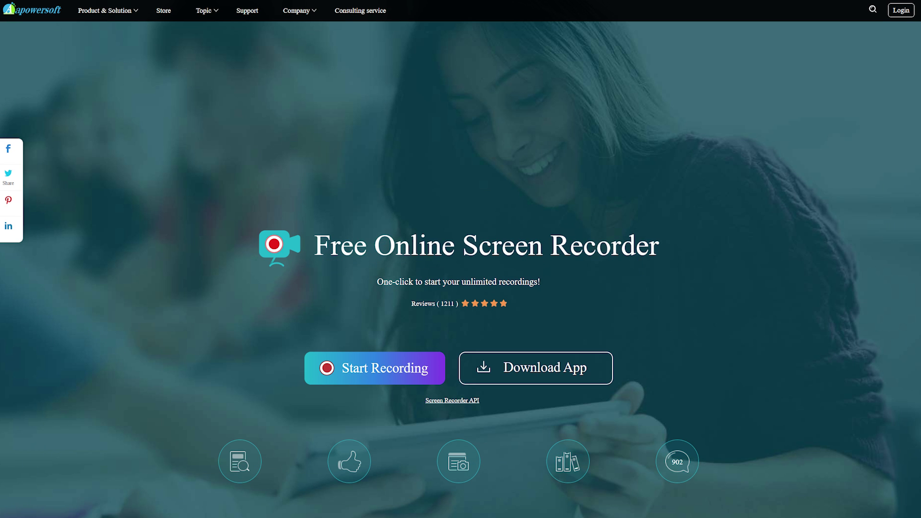
# Launch Apowersoft's online recorder through its launcher, check the settings, and start recording the screen
pyautogui.scroll(-1, 416, 341)
pyautogui.click(417, 341)
pyautogui.click(494, 39)
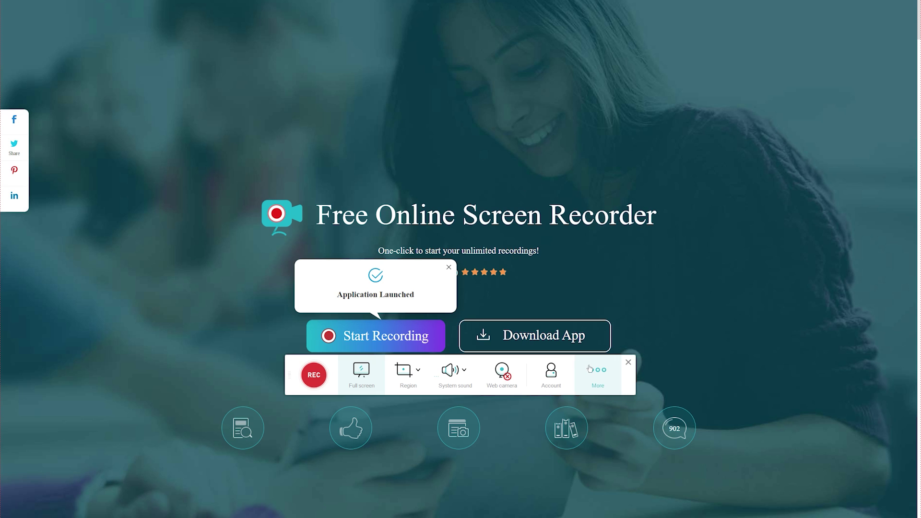
pyautogui.click(598, 370)
pyautogui.click(610, 388)
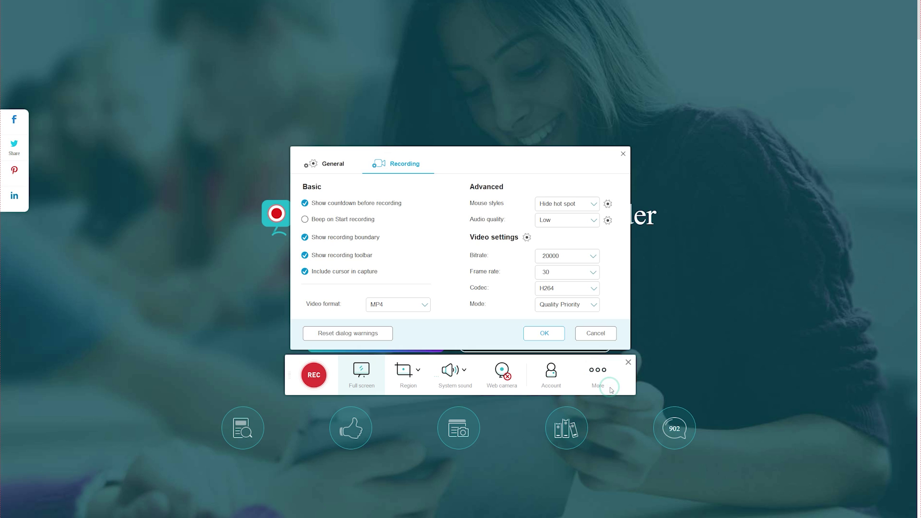
pyautogui.click(544, 333)
pyautogui.click(310, 379)
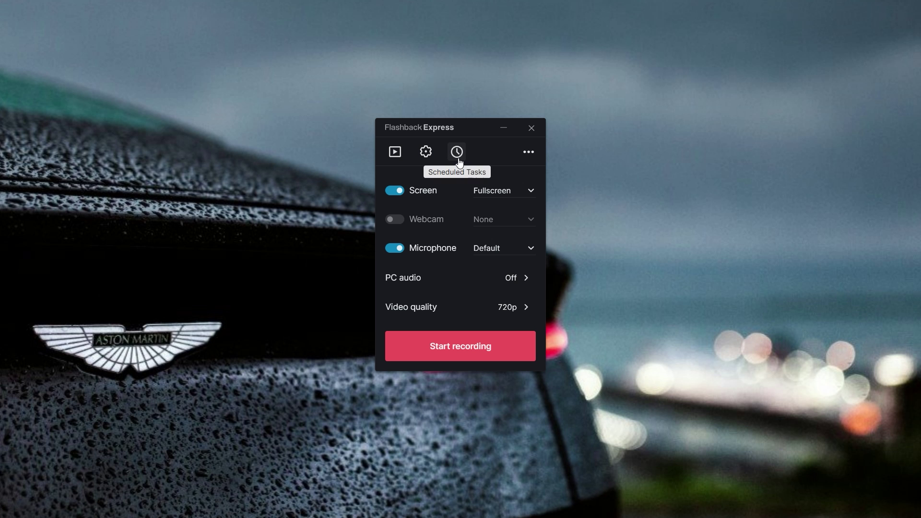
# Open Flashback Express's Scheduled Tasks and create a new scheduled recording
pyautogui.click(458, 162)
pyautogui.click(634, 122)
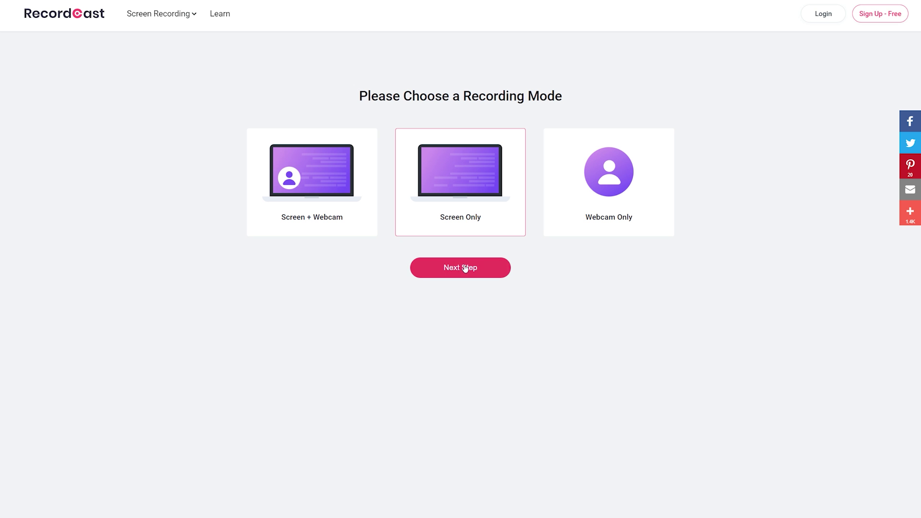
# Choose Screen Only mode in RecordCast and move on to begin the recording countdown
pyautogui.click(468, 267)
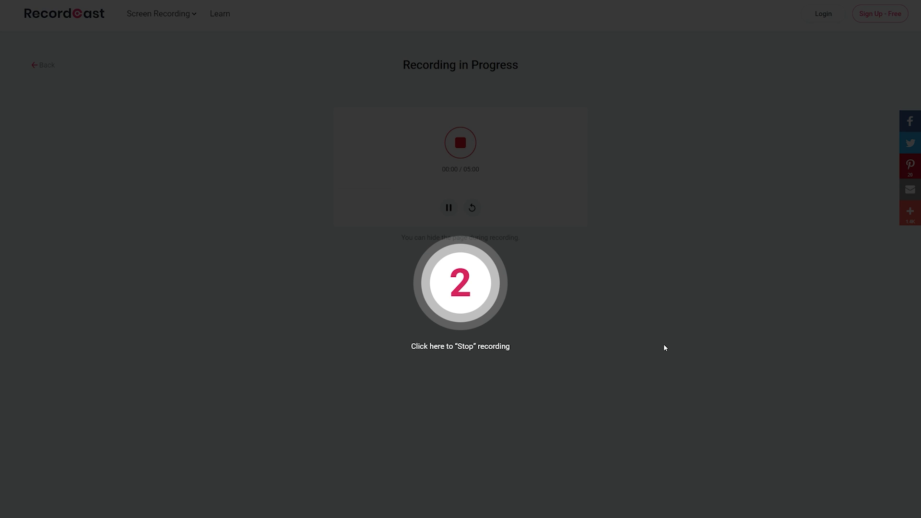